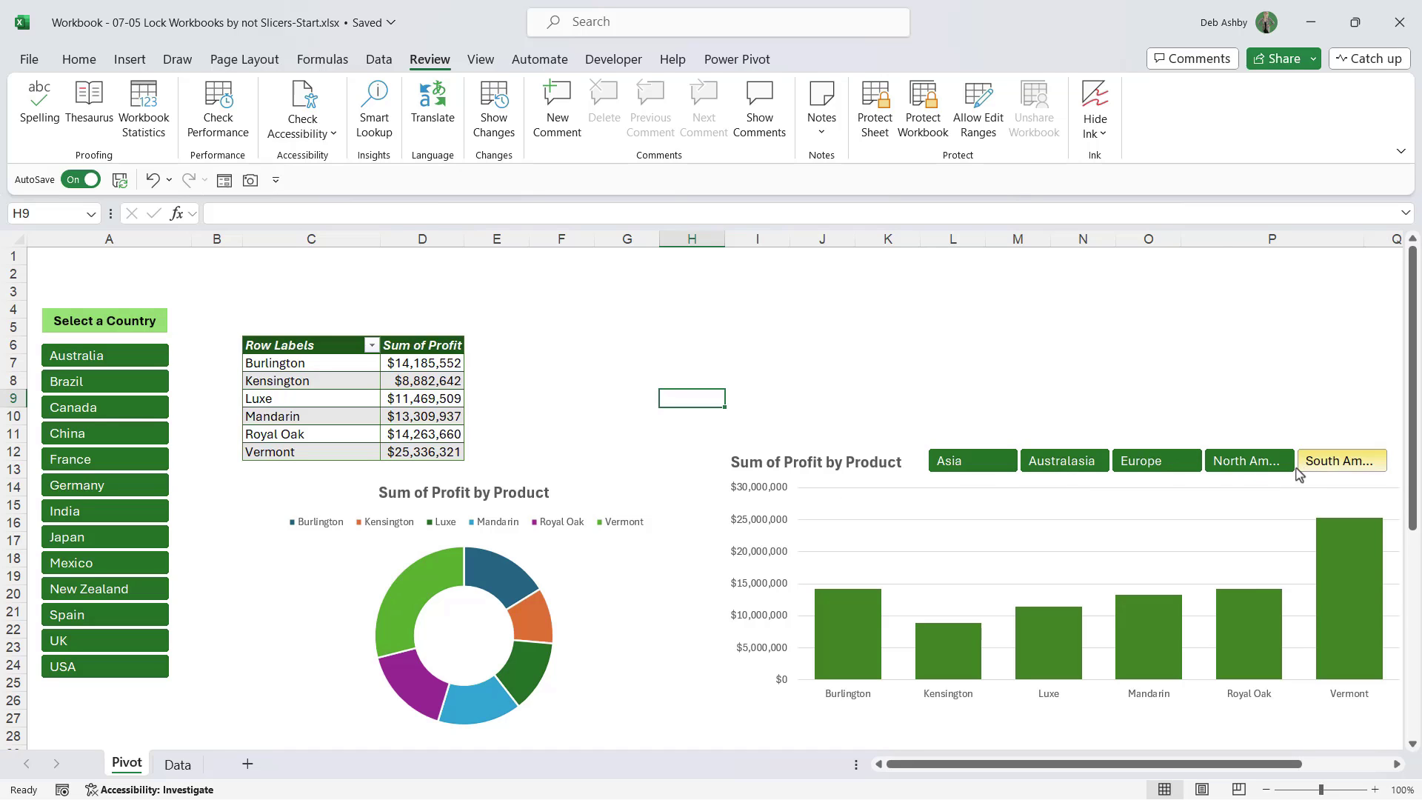
# Step: Test the Country slicer by filtering to Australia, China, then Australia, and clear the filter
pyautogui.click(119, 356)
pyautogui.click(115, 440)
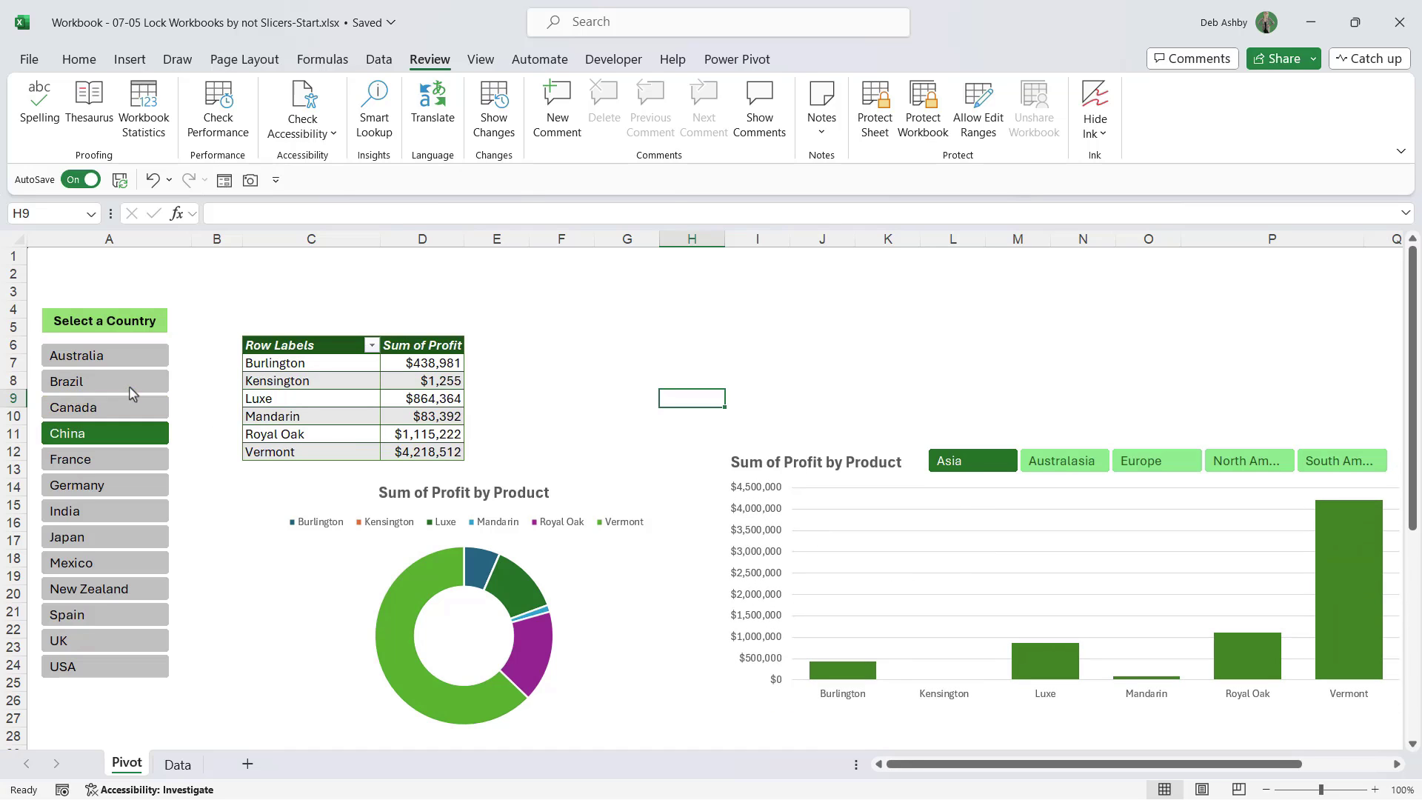
pyautogui.click(126, 357)
pyautogui.rightClick(145, 356)
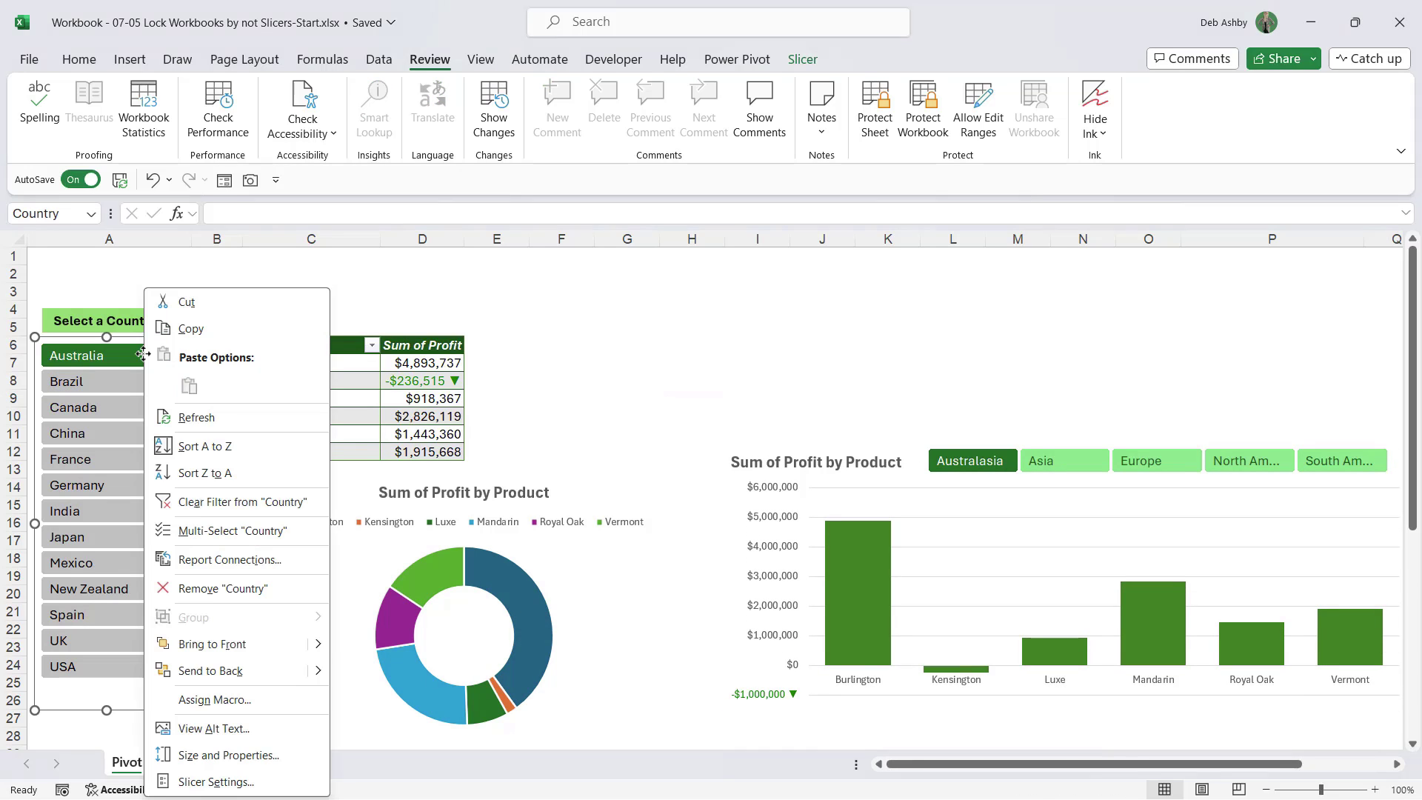
pyautogui.click(247, 503)
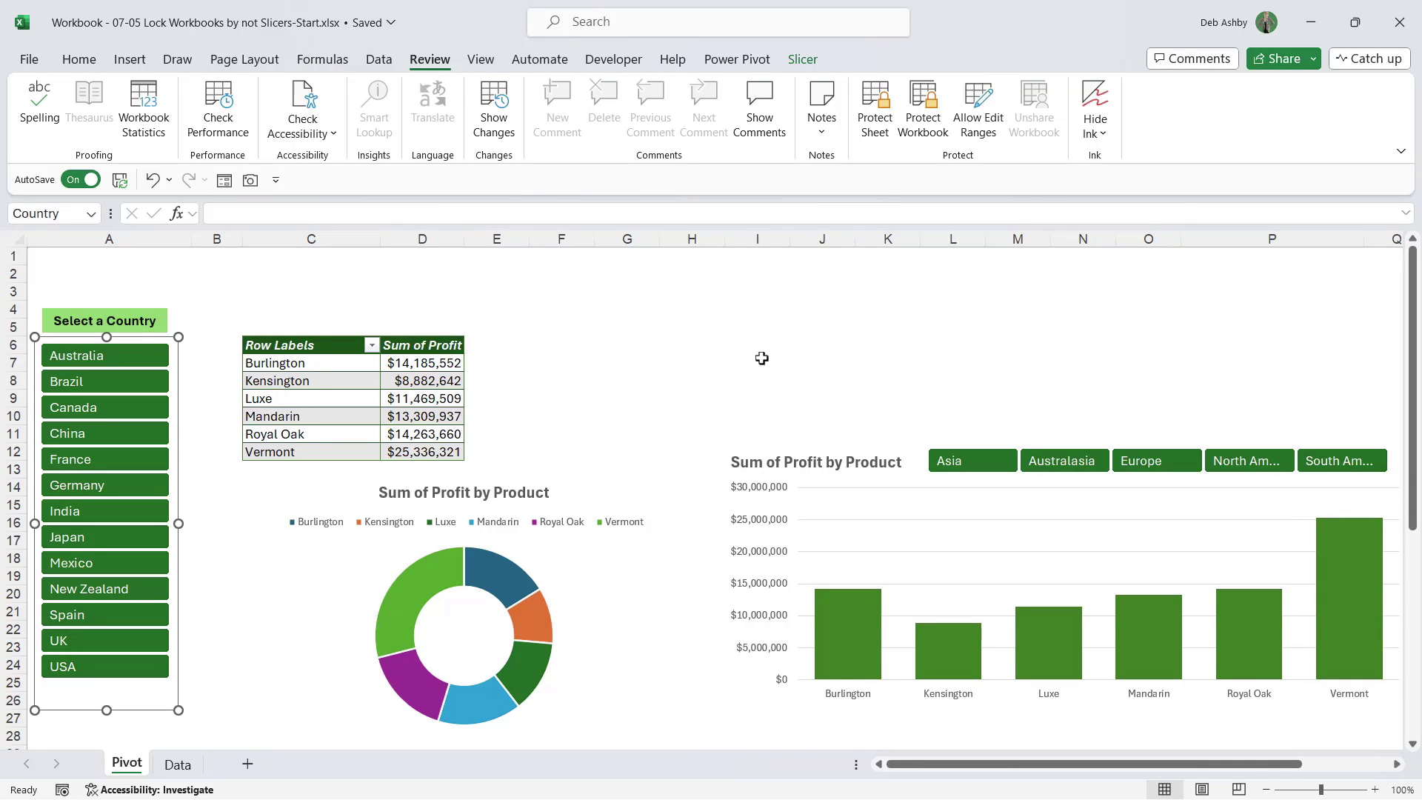
pyautogui.click(761, 358)
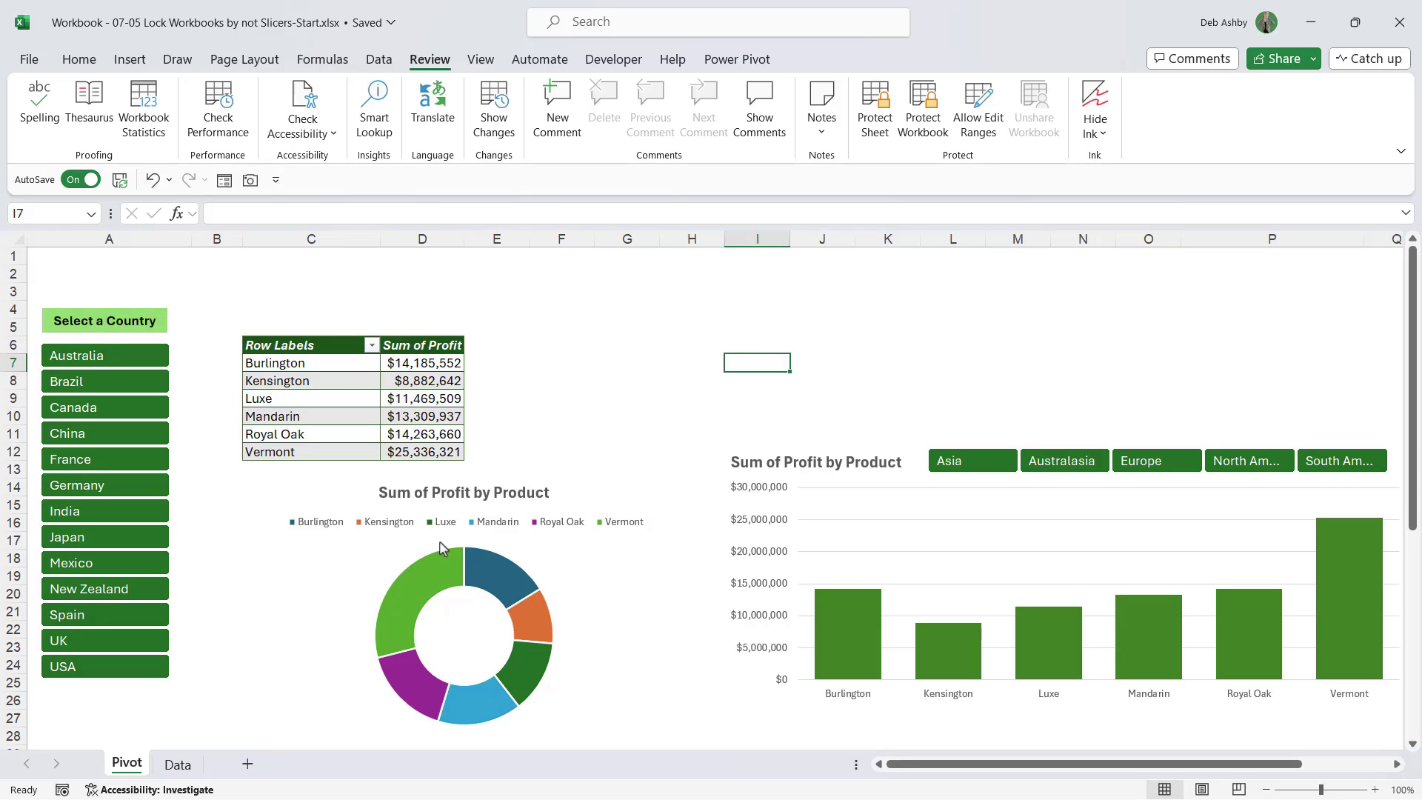
# Step: Inspect profit values in the pivot table, including Luxe's and Burlington's
pyautogui.click(423, 378)
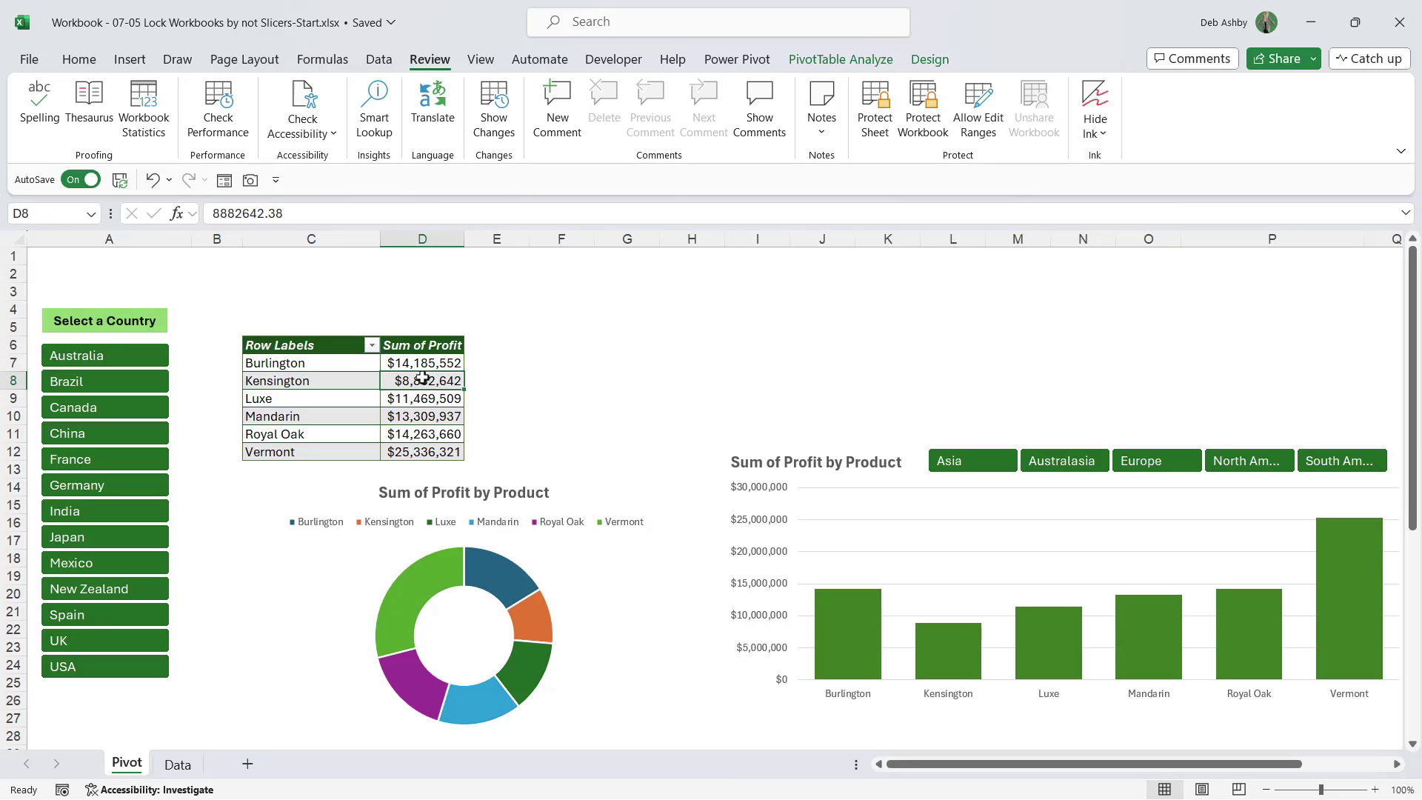
pyautogui.click(422, 434)
pyautogui.click(430, 401)
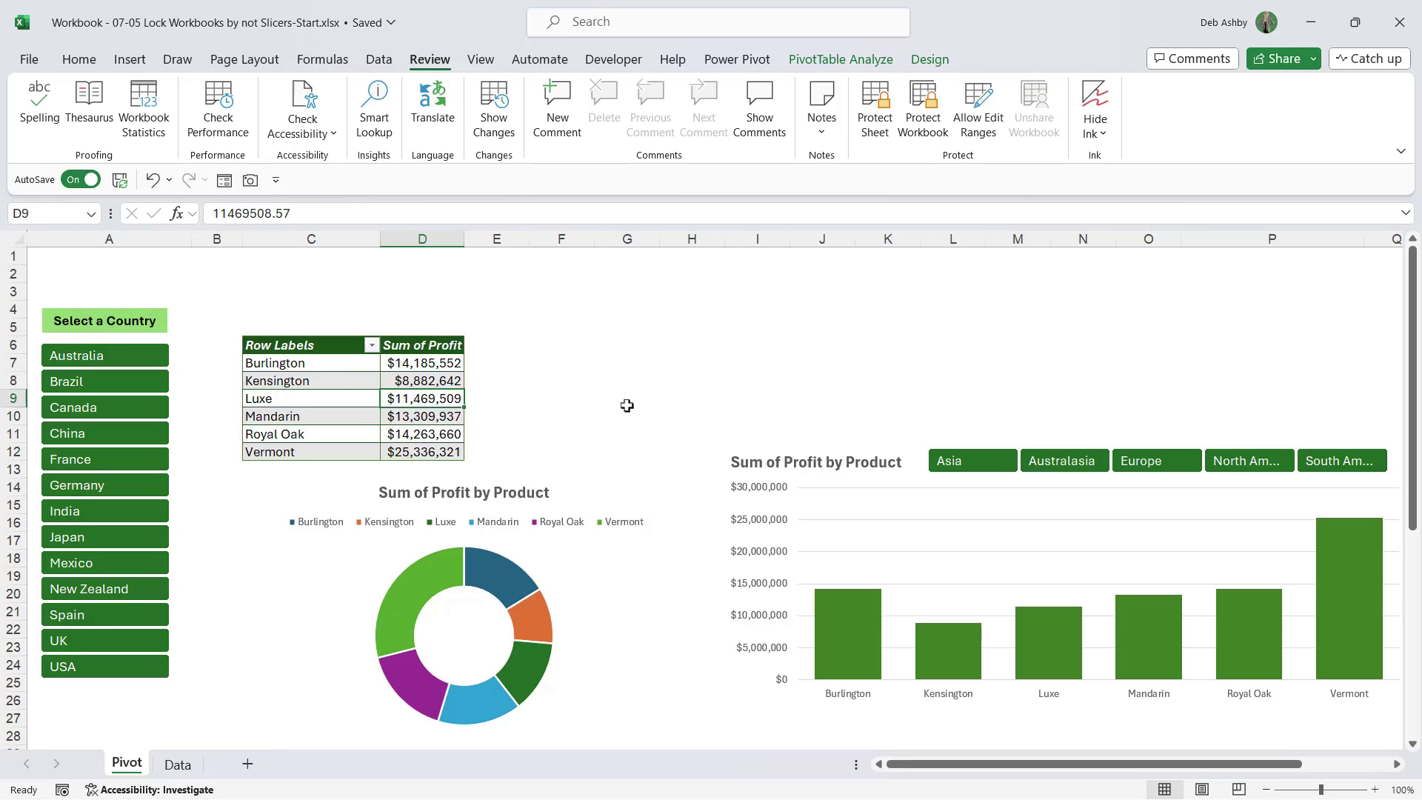
pyautogui.press('Up')
pyautogui.press('Up')
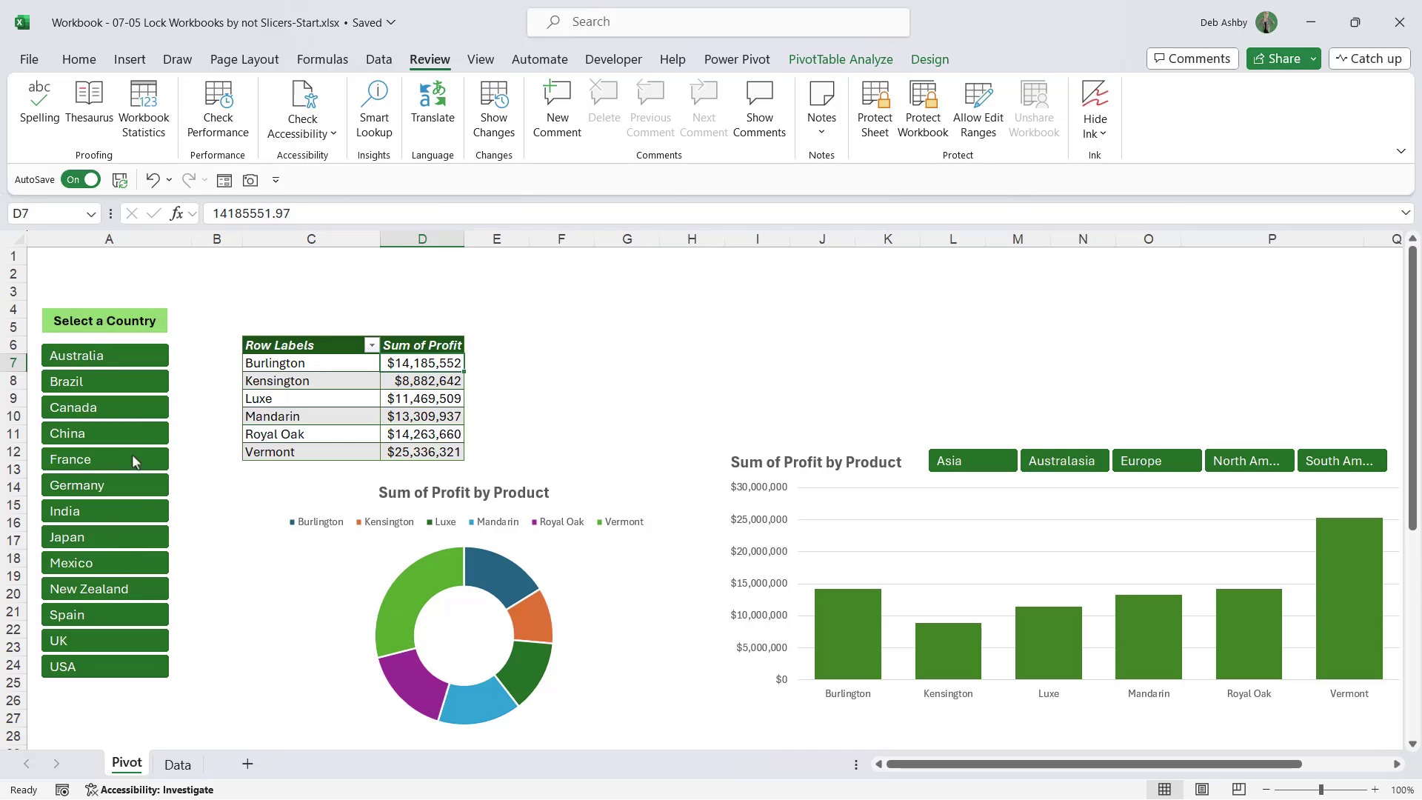
pyautogui.click(766, 345)
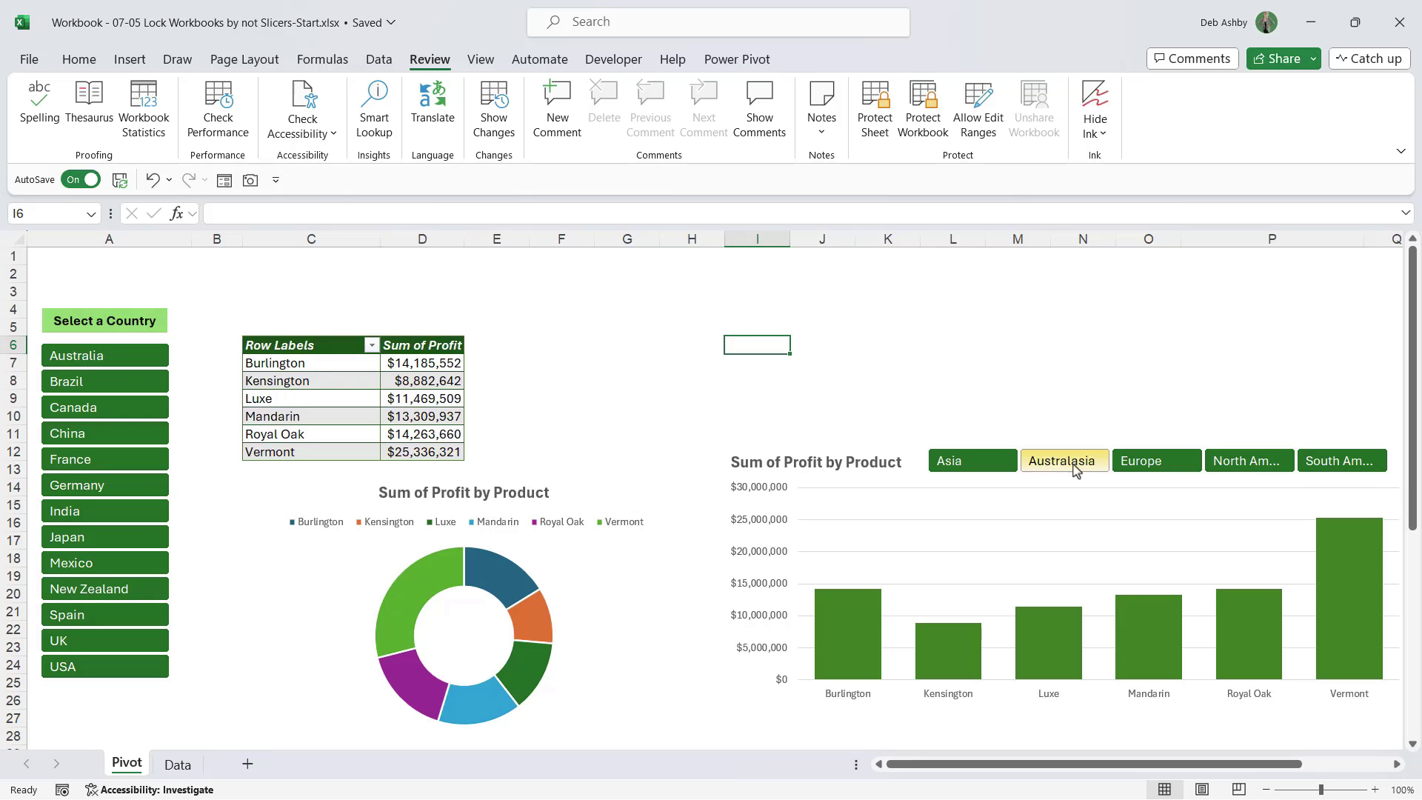
# Step: Turn off the Country slicer's Locked property in its Size and Properties settings
pyautogui.rightClick(123, 362)
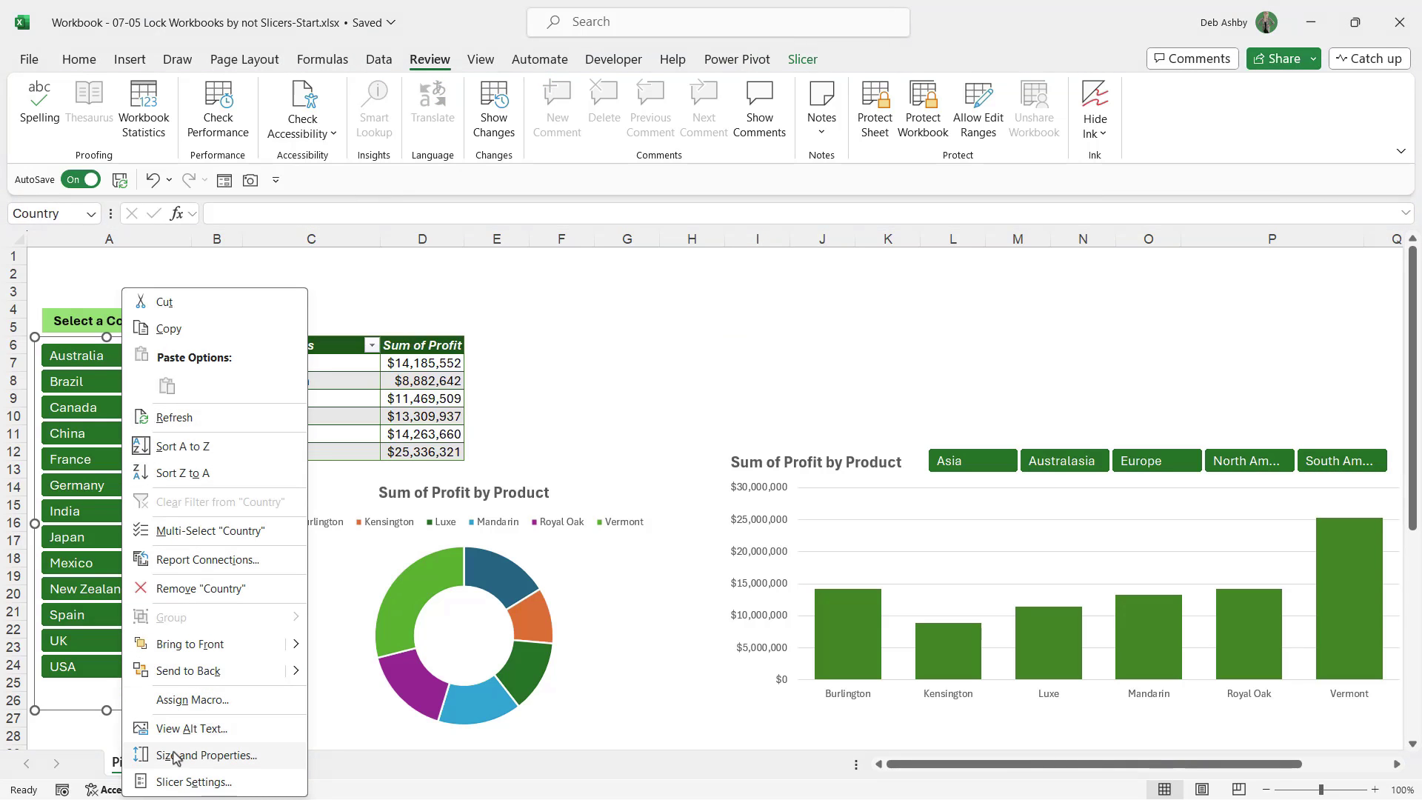
pyautogui.click(226, 757)
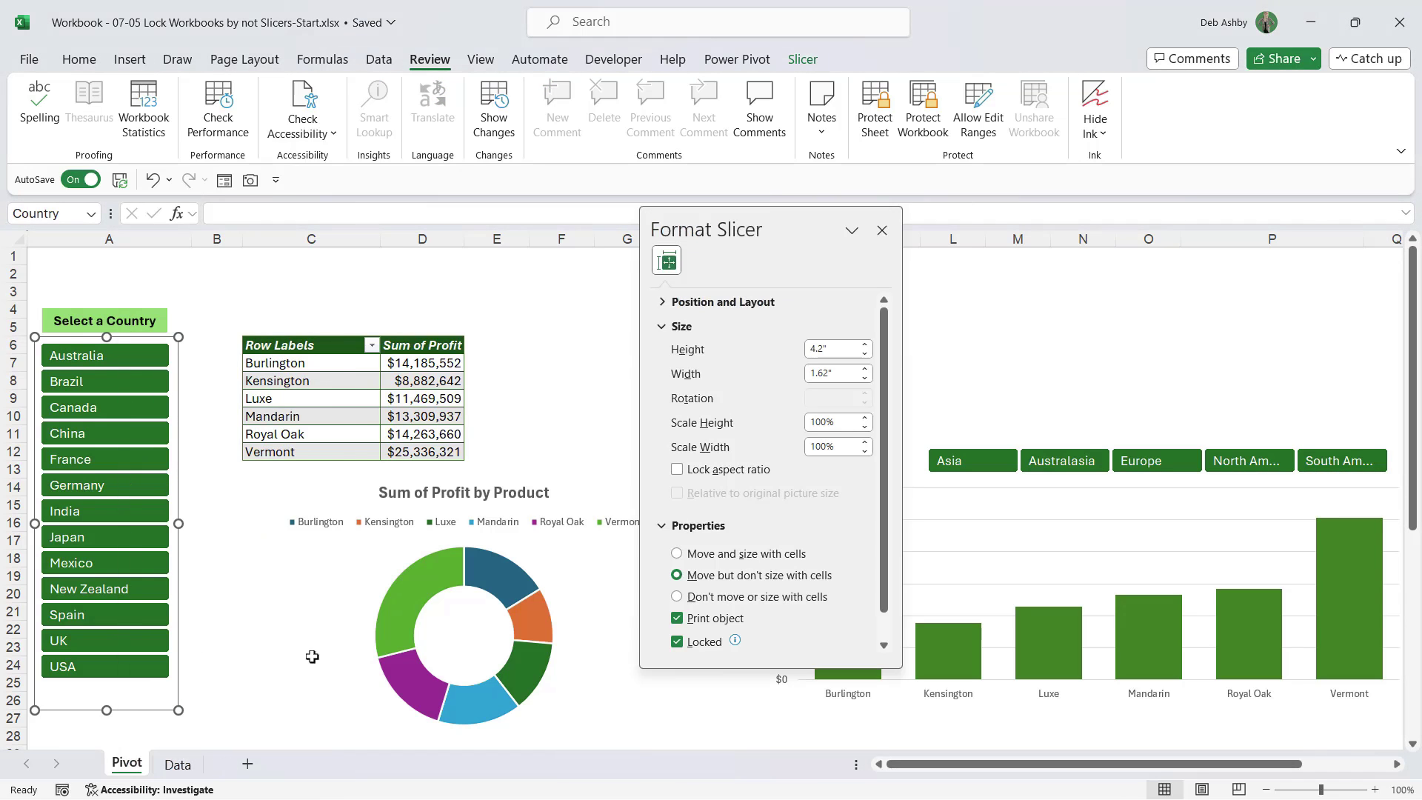
pyautogui.moveTo(769, 230); pyautogui.dragTo(1420, 314)
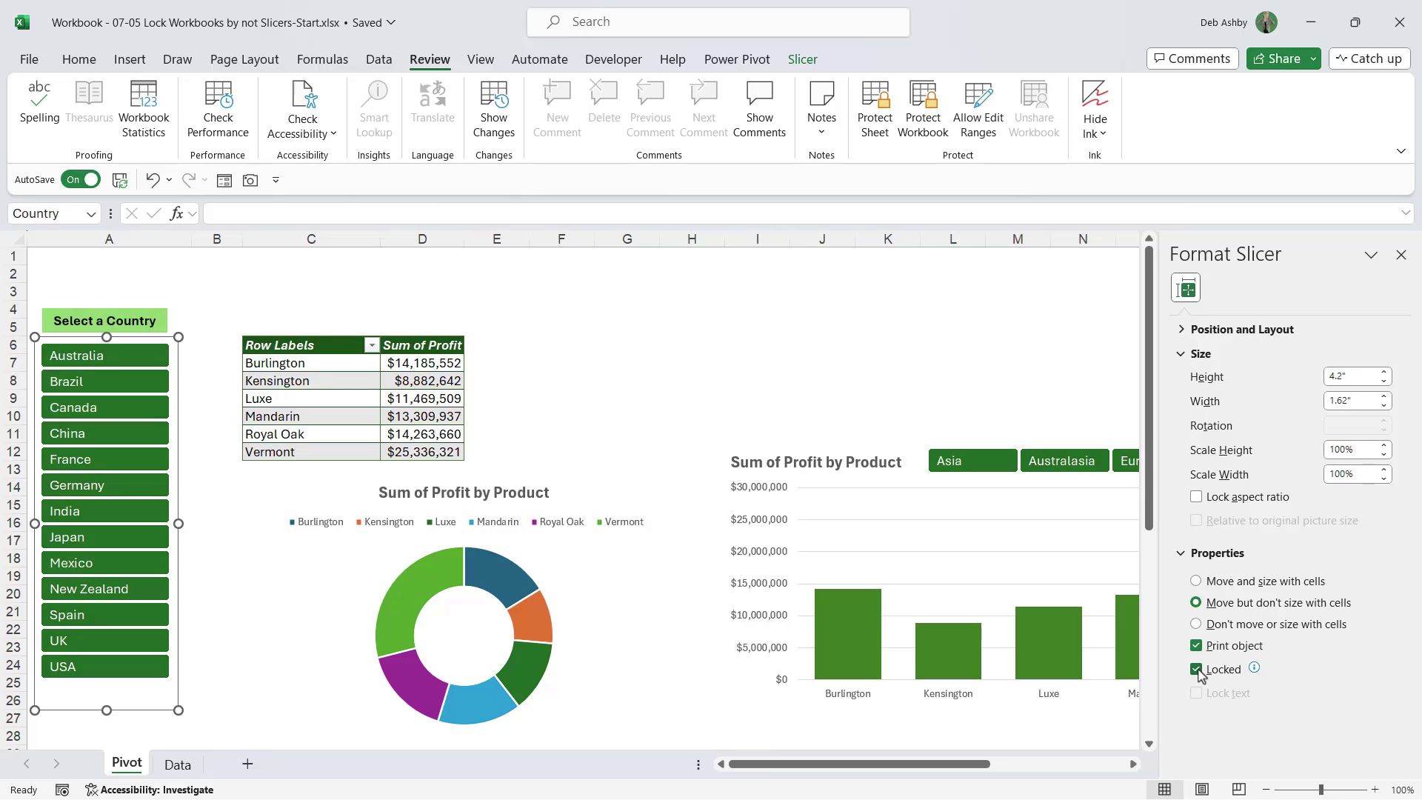
pyautogui.click(1401, 255)
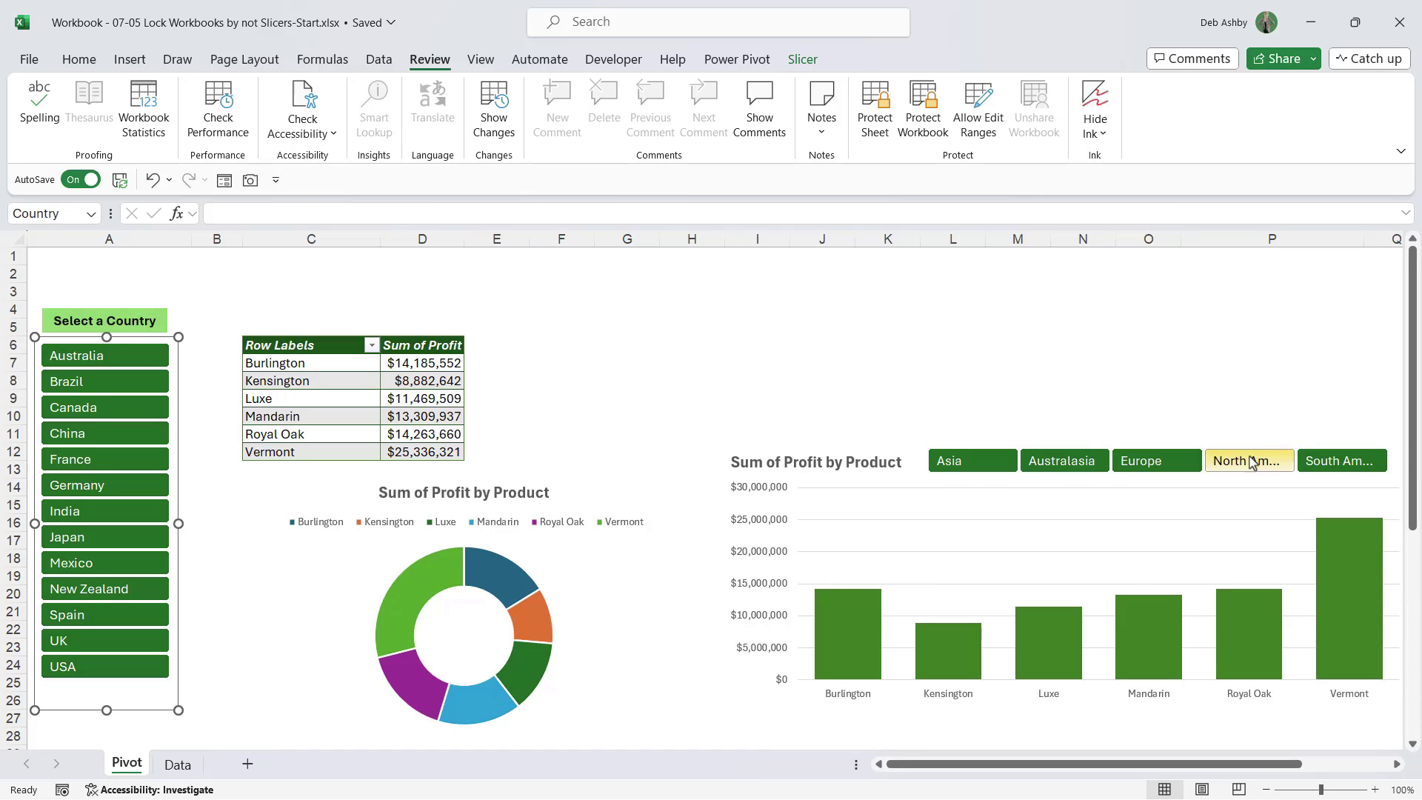
# Step: Uncheck Locked for the Region slicer in its Size and Properties settings
pyautogui.rightClick(1005, 461)
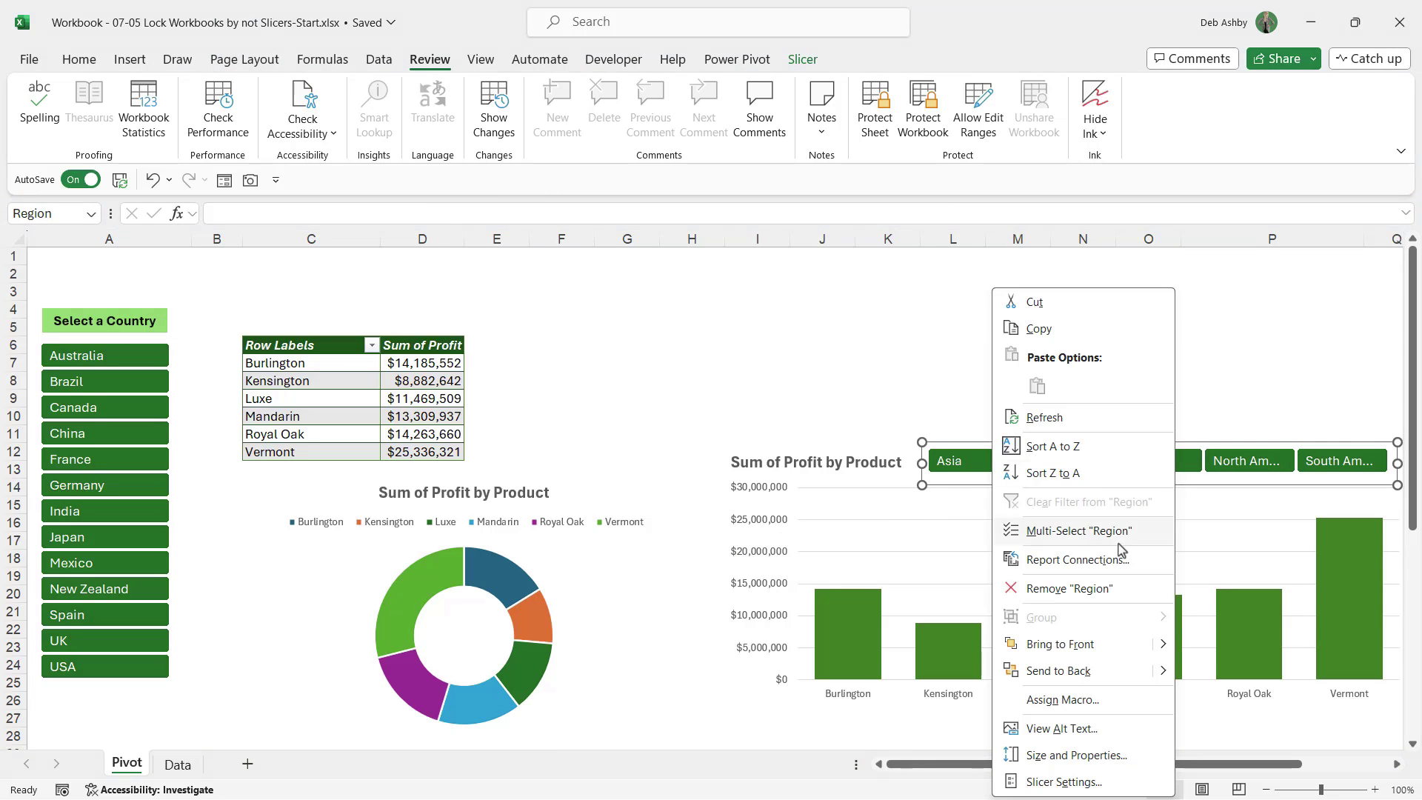
pyautogui.click(1106, 764)
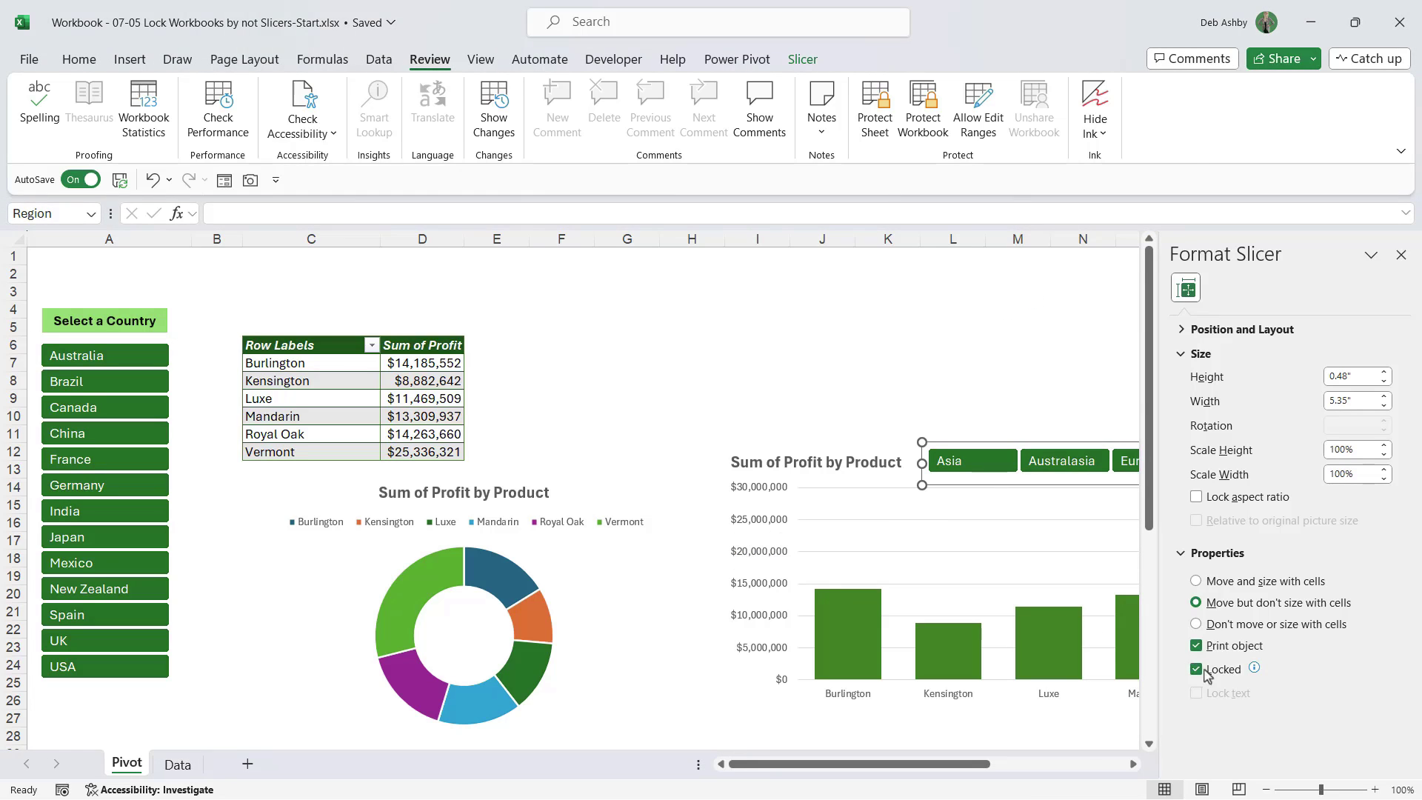
pyautogui.click(1197, 670)
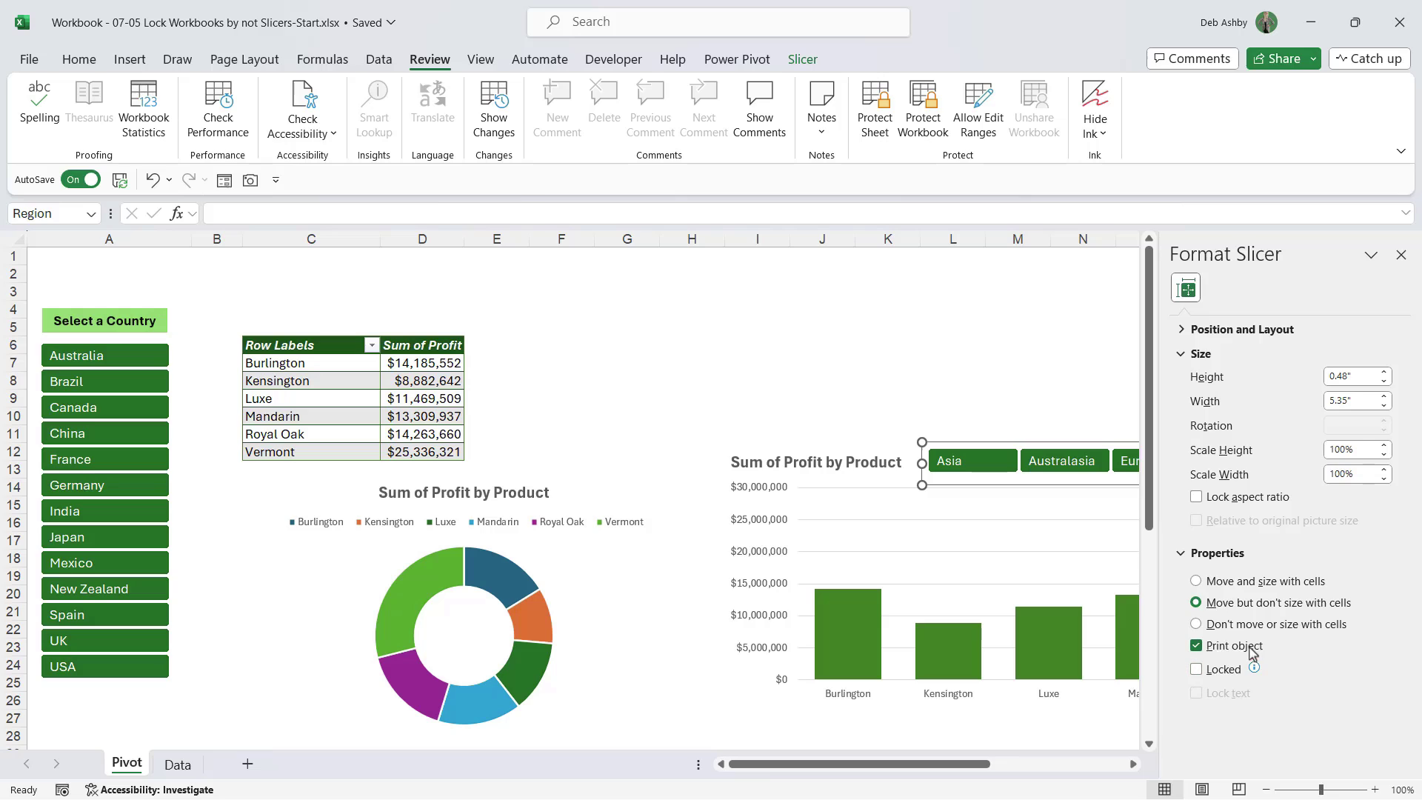
pyautogui.click(1401, 256)
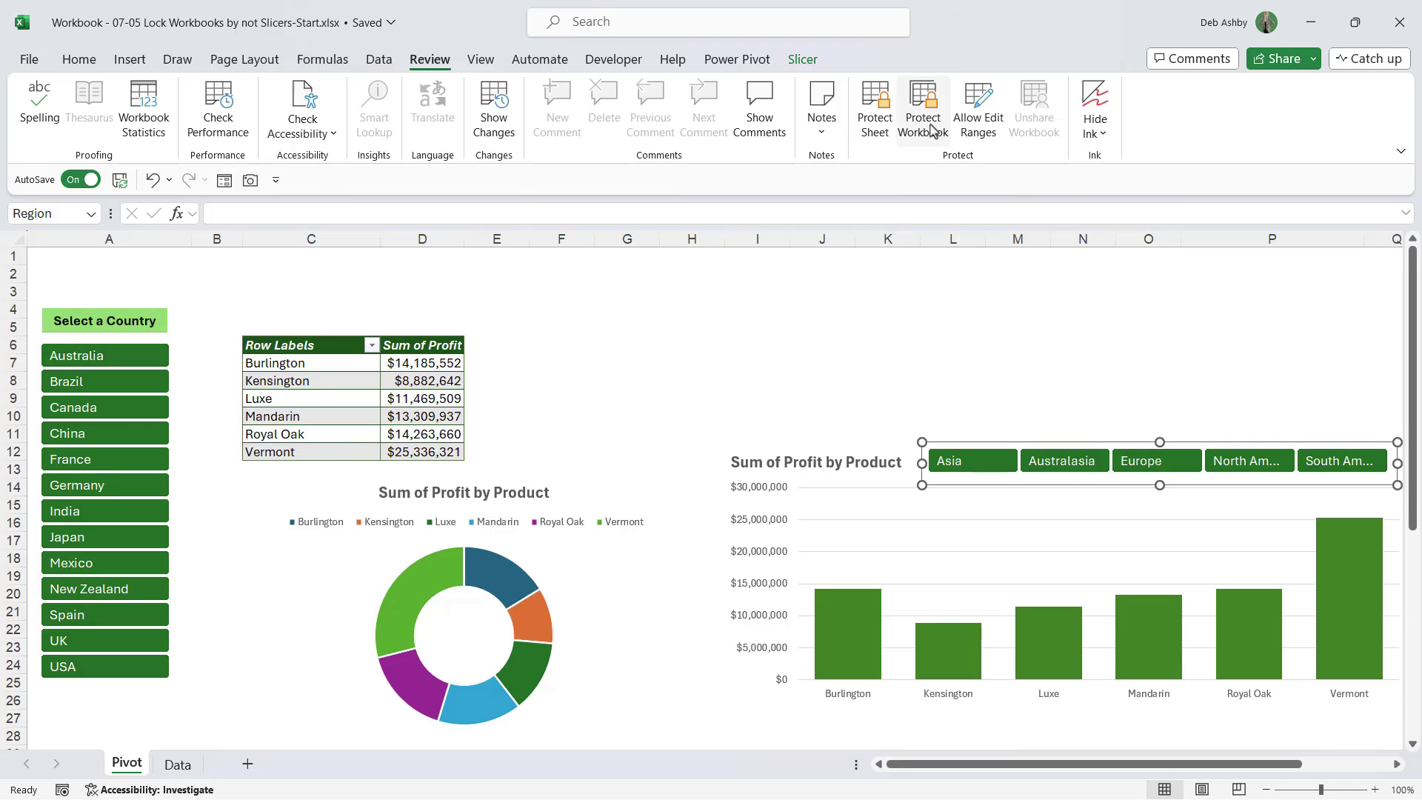
# Step: Protect the sheet, disallowing locked-cell selection and allowing PivotTable and PivotChart use
pyautogui.click(877, 111)
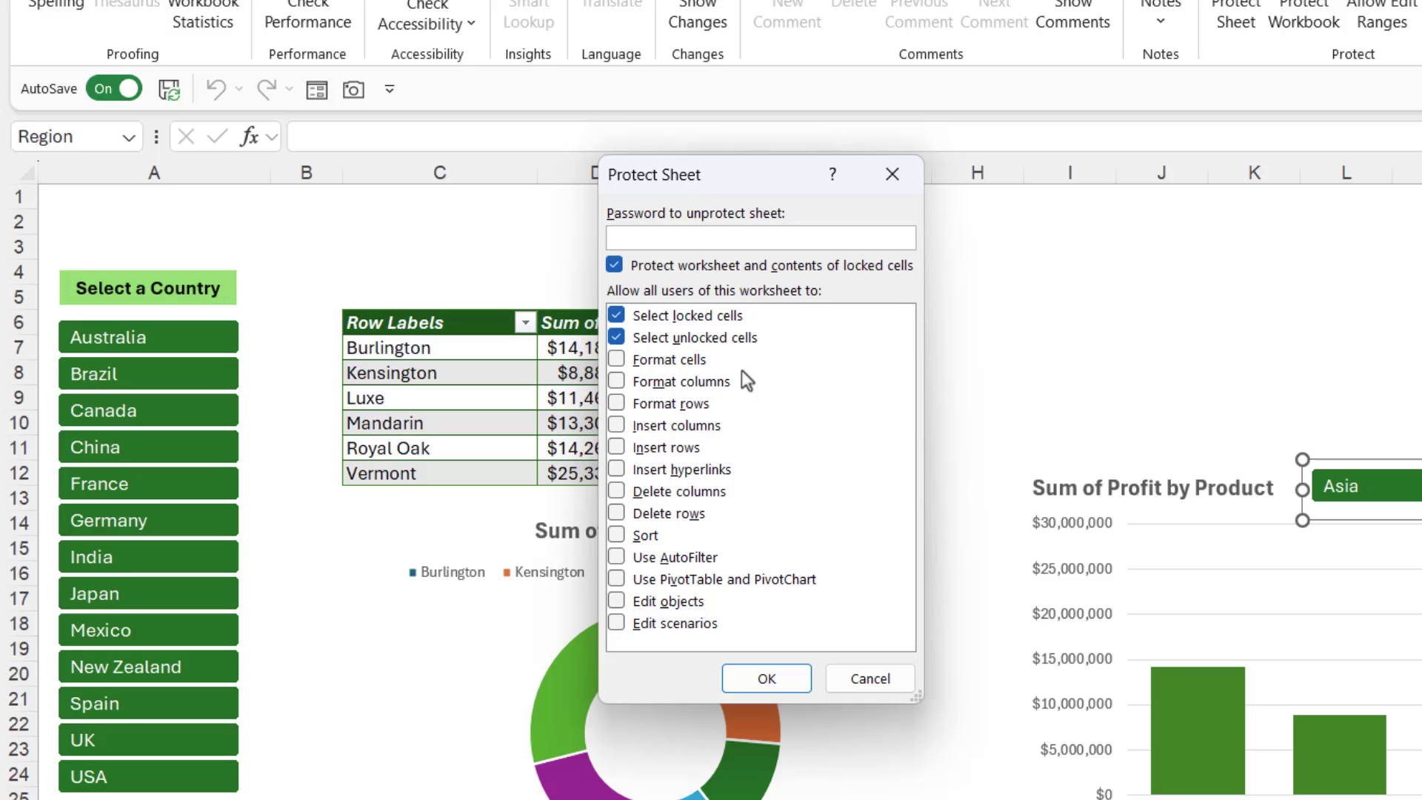
pyautogui.click(616, 315)
pyautogui.click(617, 580)
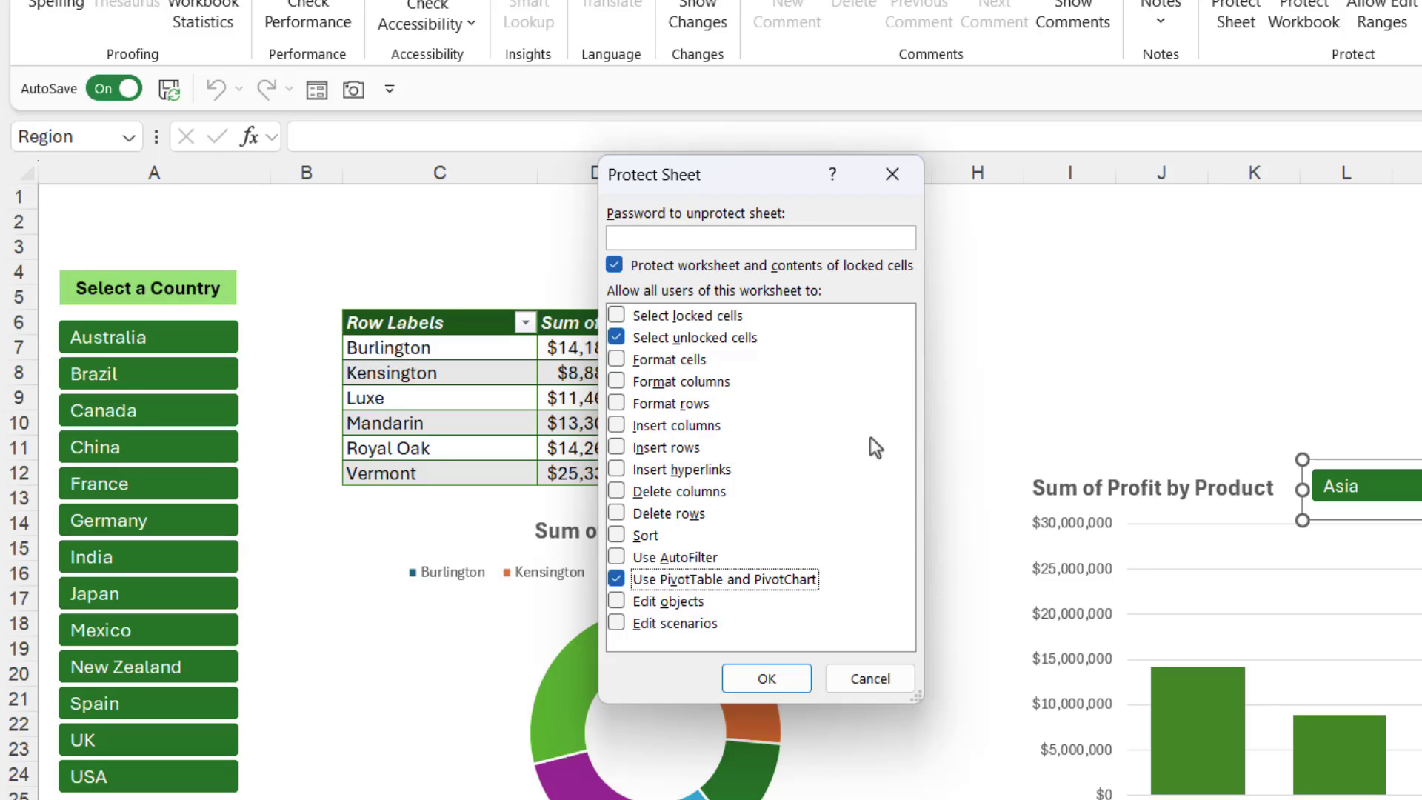
pyautogui.click(766, 679)
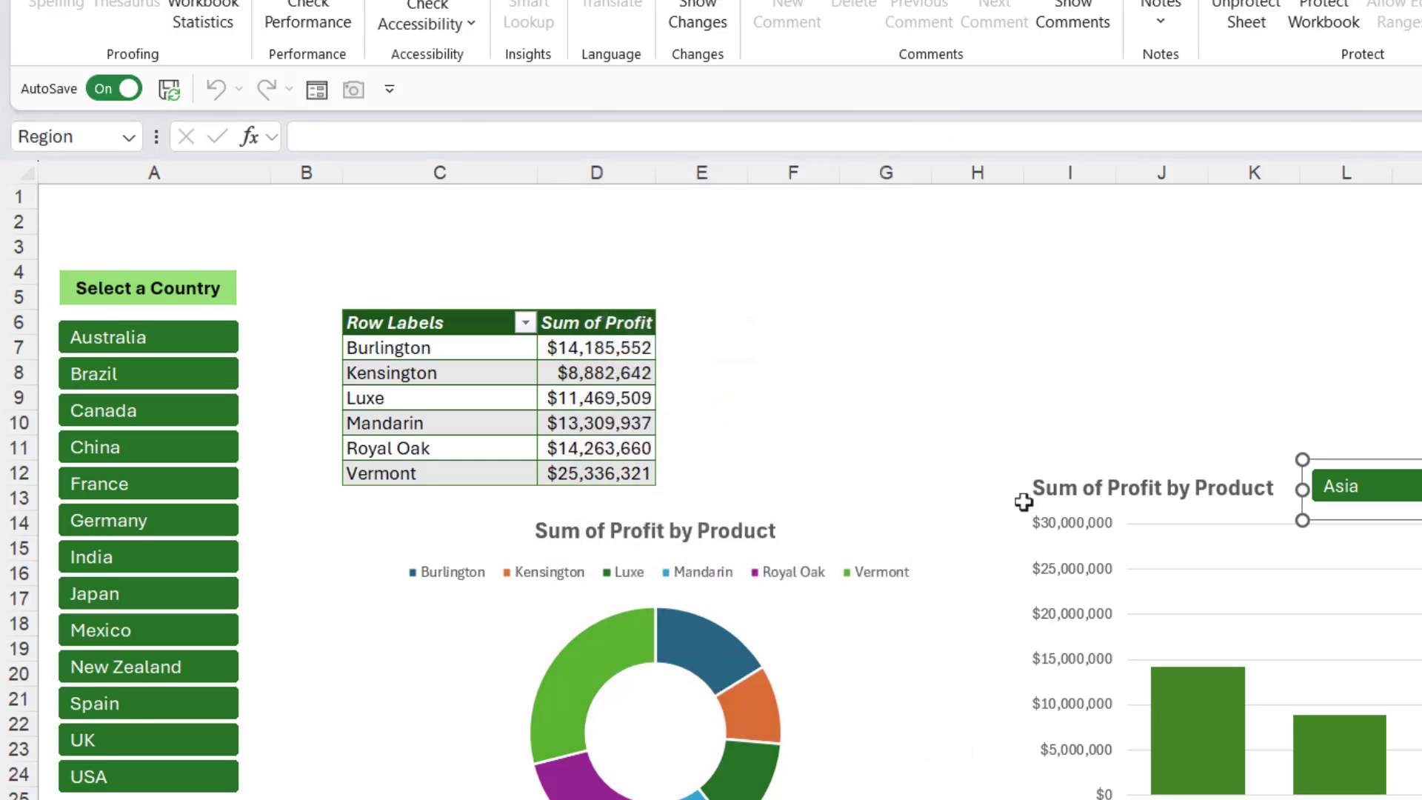
pyautogui.press('Escape')
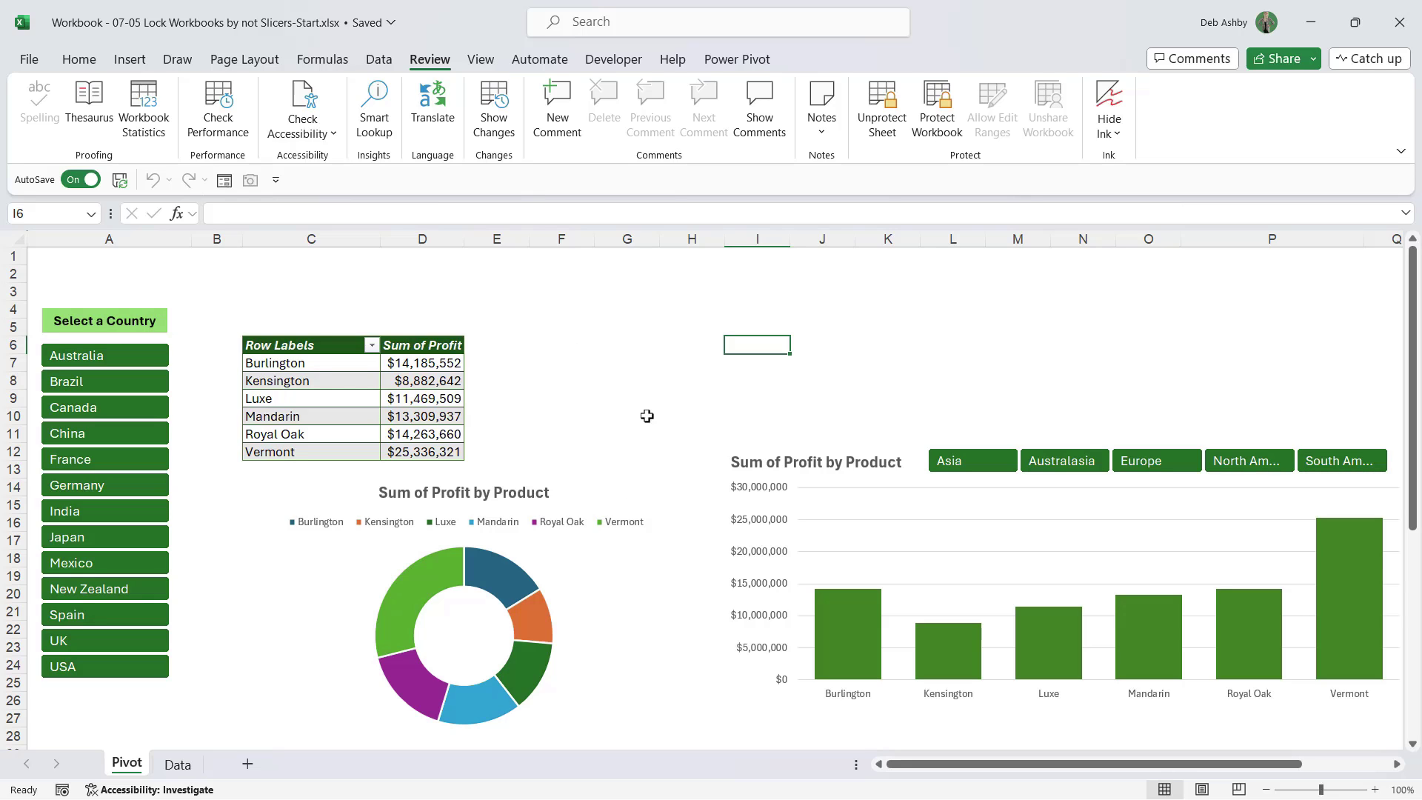
pyautogui.doubleClick(435, 359)
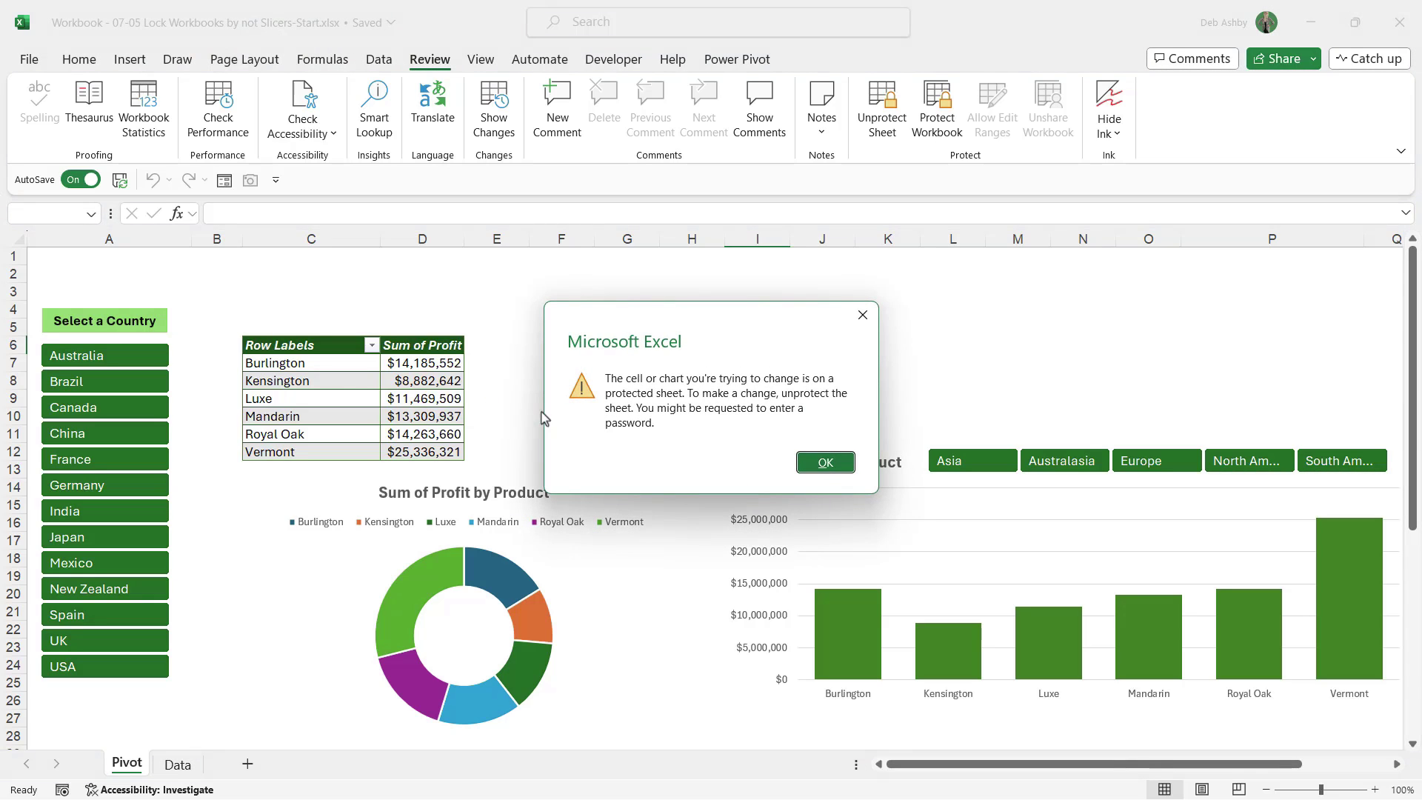
pyautogui.click(826, 463)
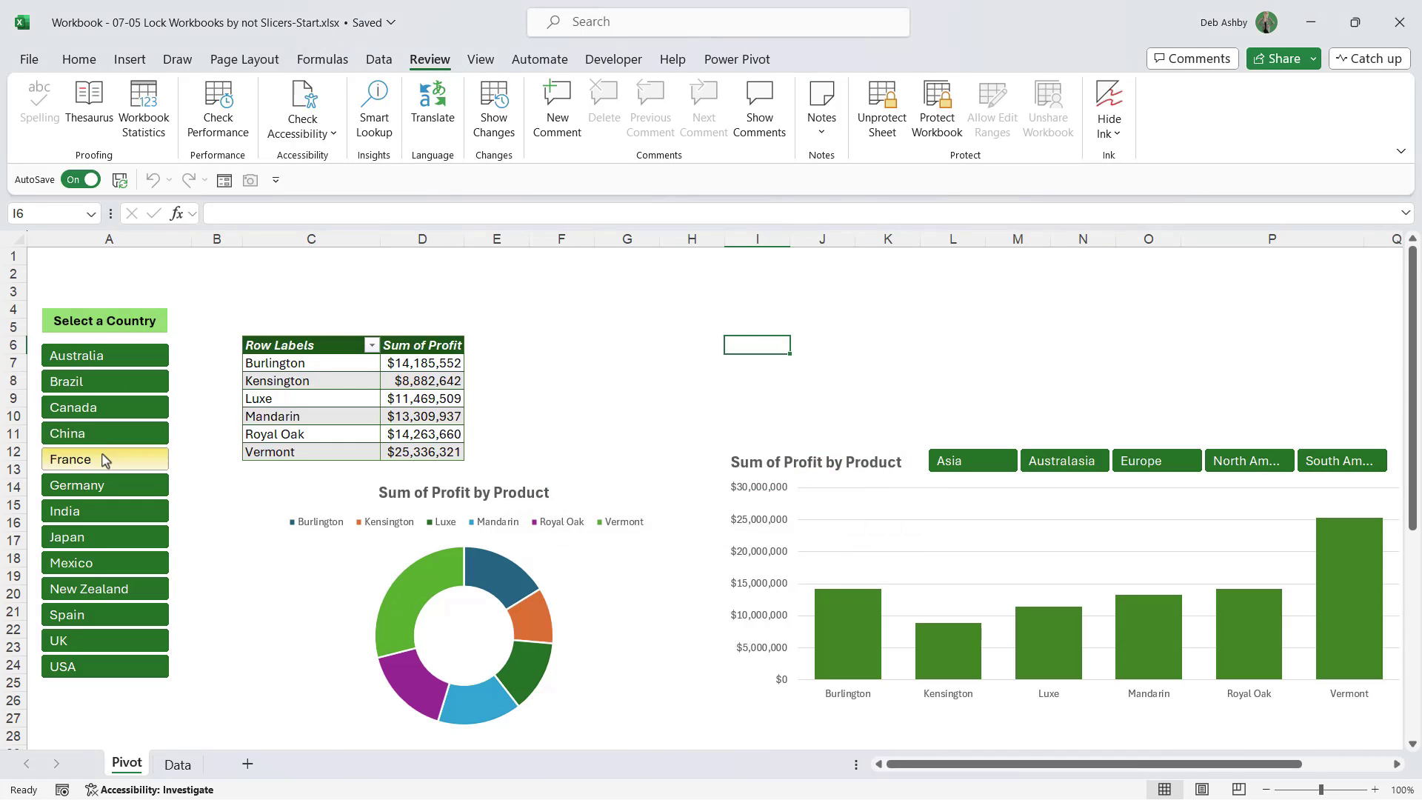
pyautogui.click(104, 359)
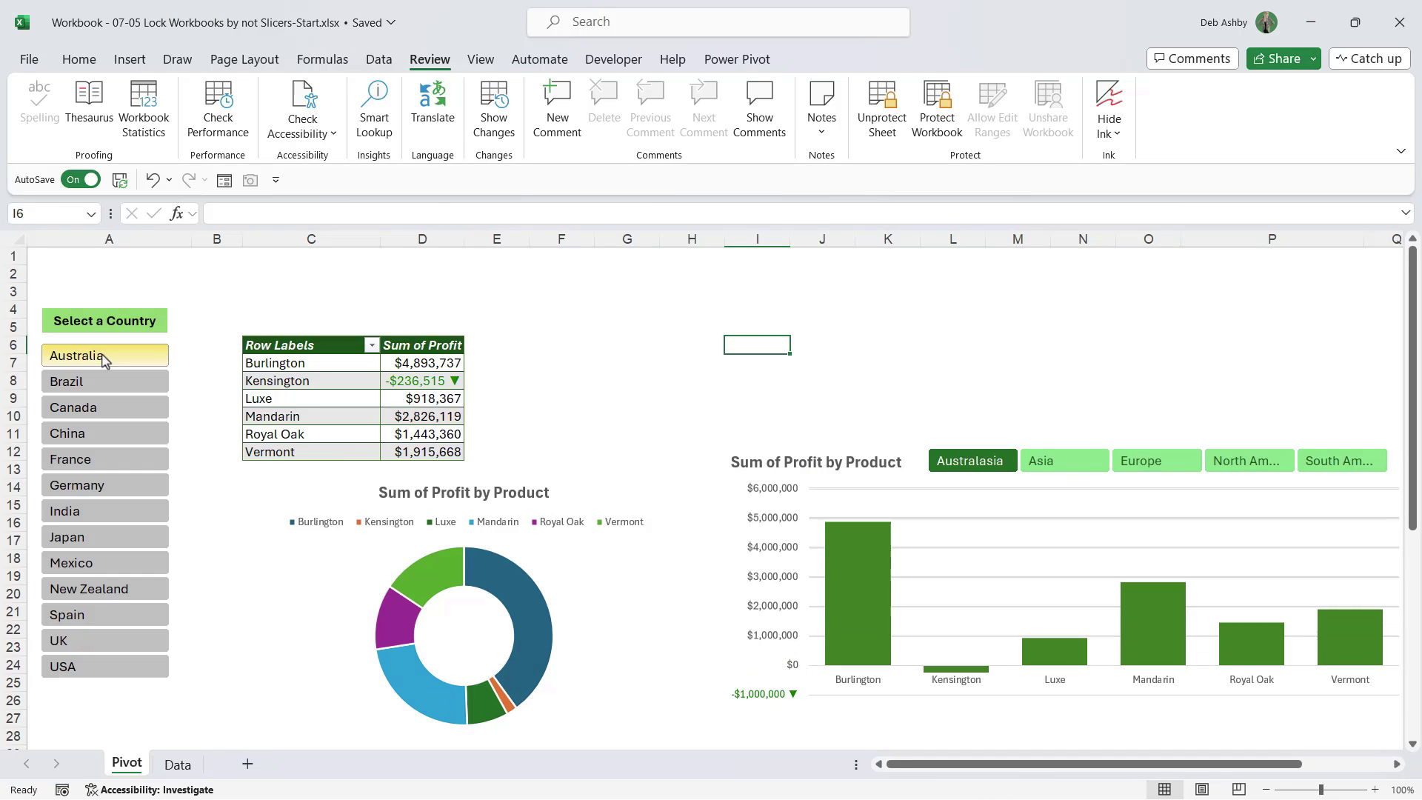
pyautogui.click(118, 434)
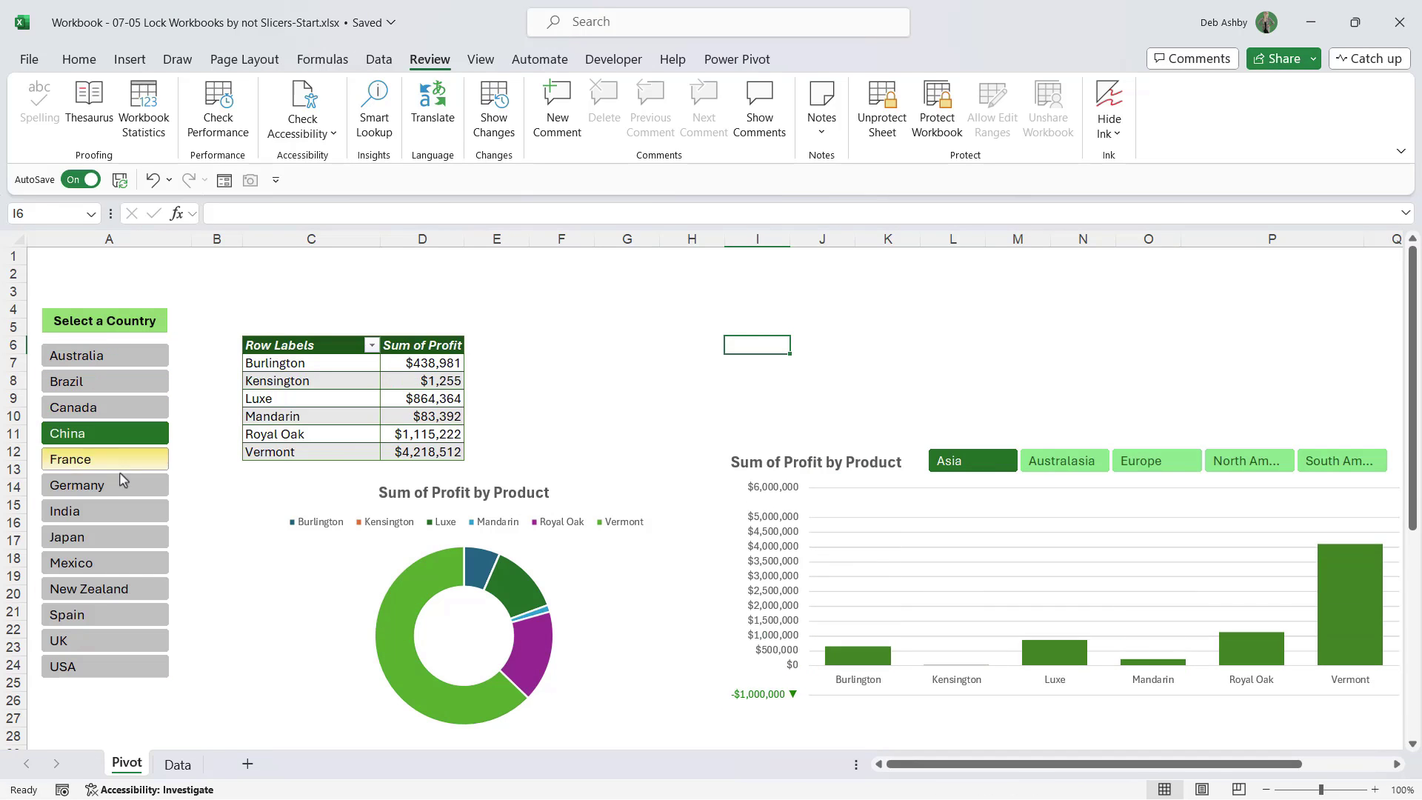
pyautogui.click(110, 487)
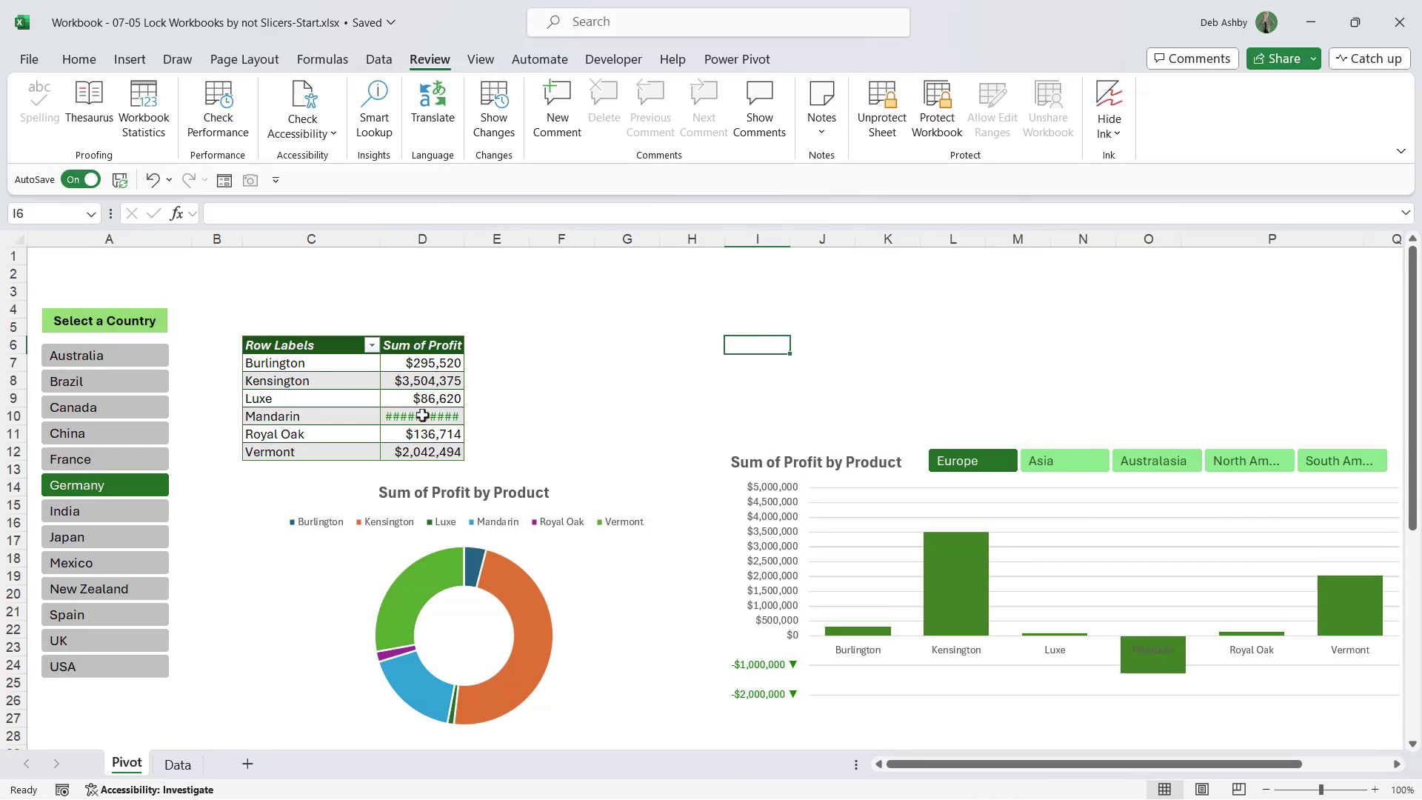
pyautogui.click(104, 357)
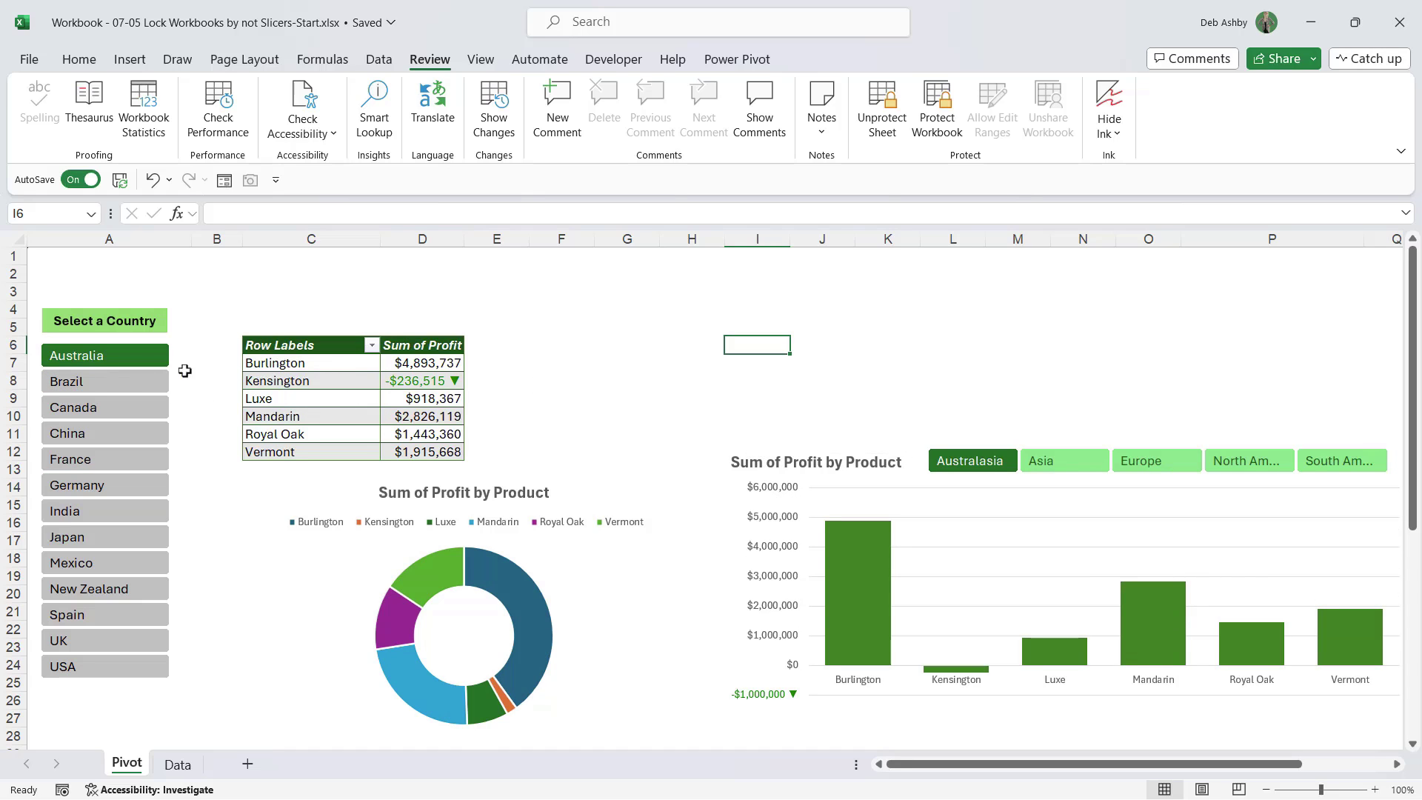
pyautogui.rightClick(134, 361)
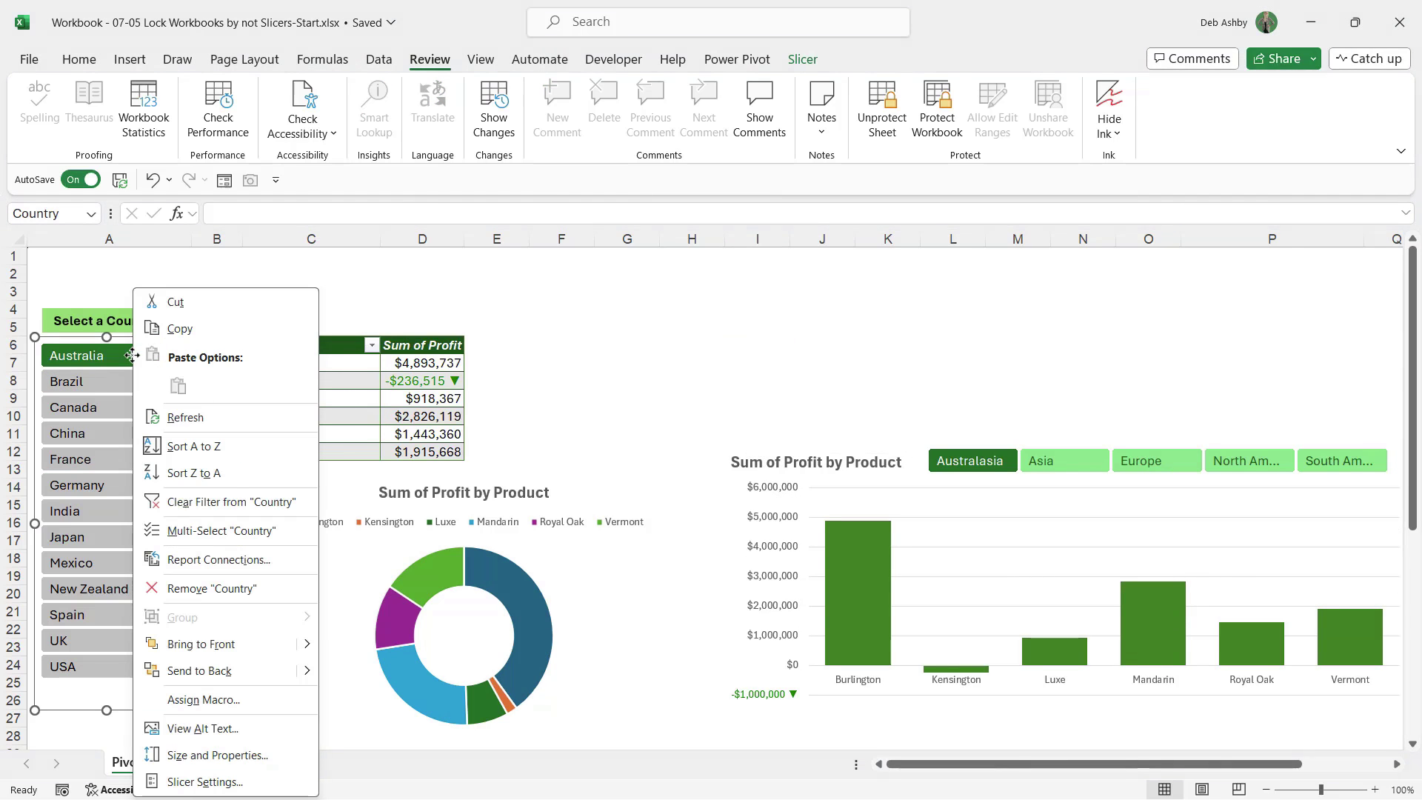
pyautogui.click(244, 501)
pyautogui.click(778, 343)
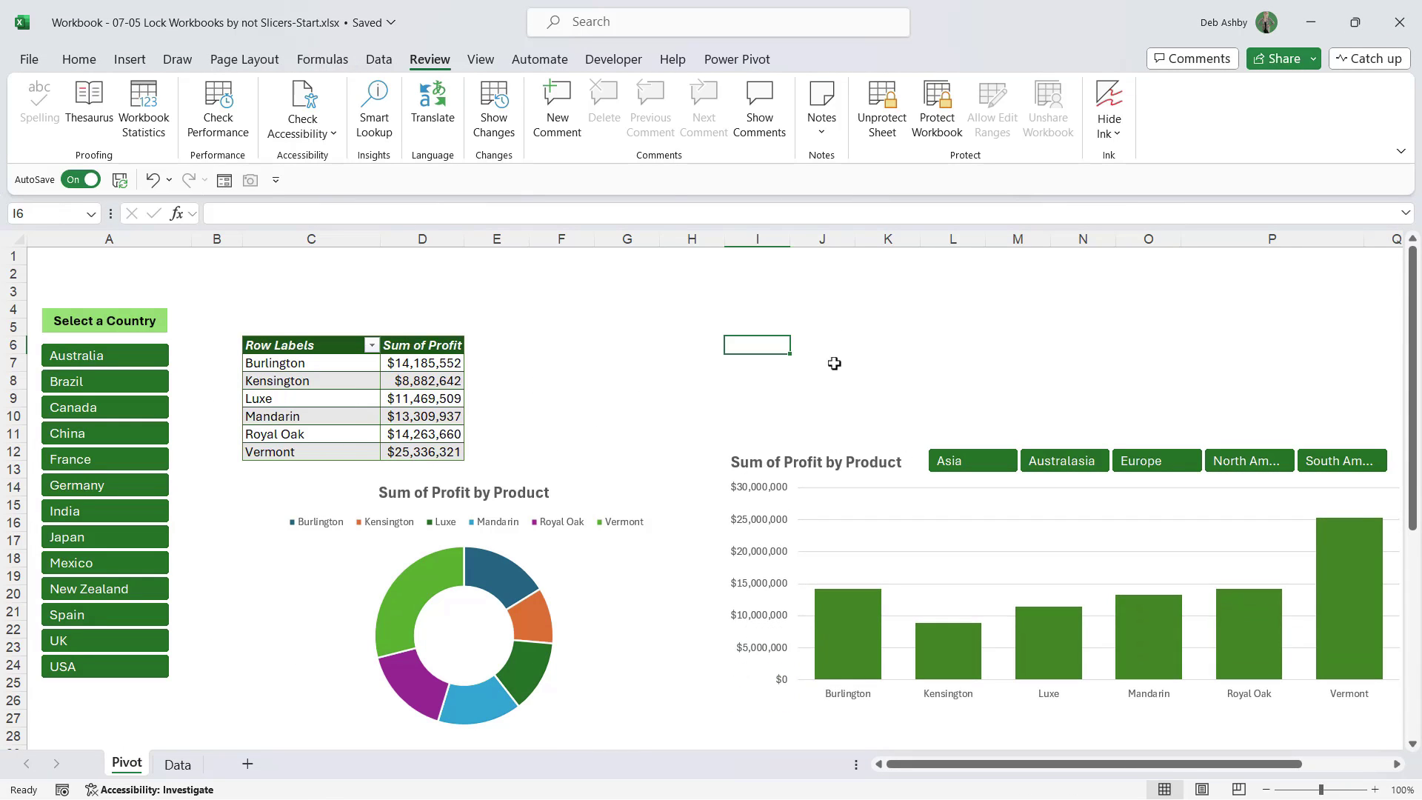